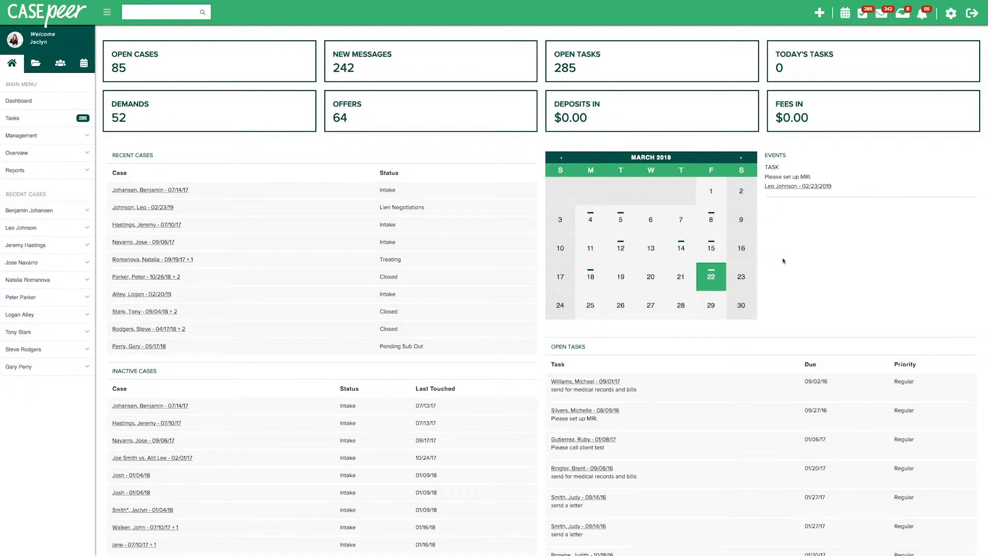
Open the firm's account settings, bring up the law firm details for editing and save them.
{"action": "left_click", "coordinate": [950, 13]}
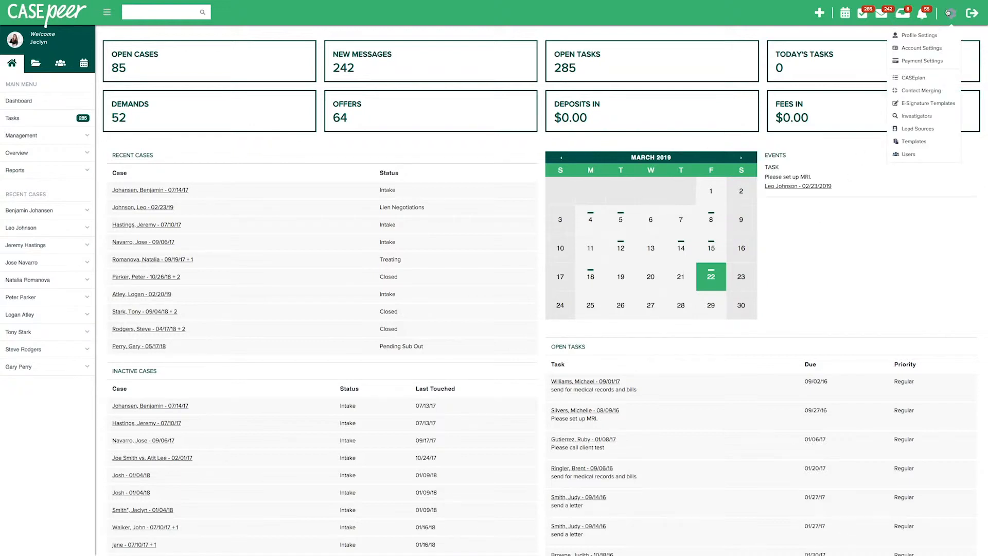
{"action": "left_click", "coordinate": [938, 49]}
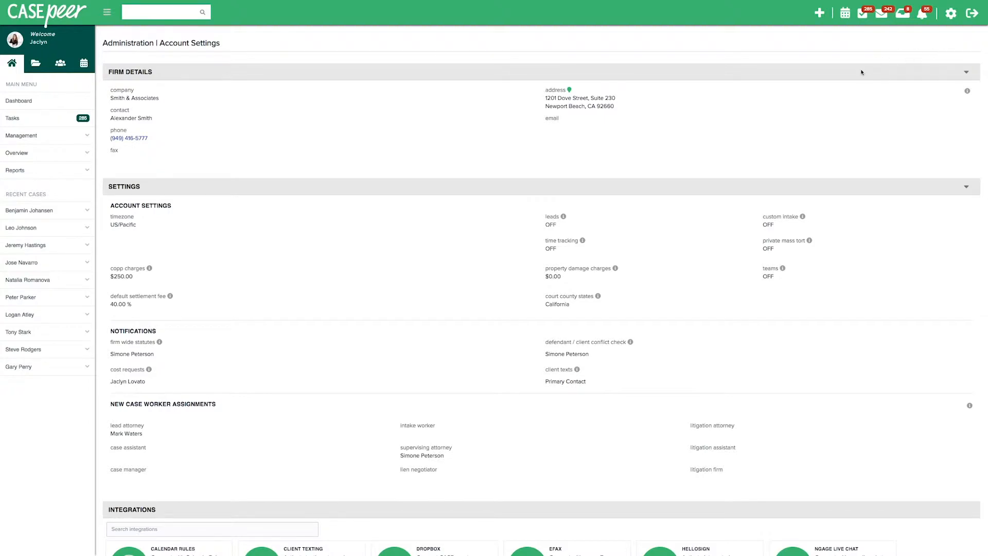
{"action": "left_click", "coordinate": [968, 74]}
{"action": "left_click", "coordinate": [965, 86]}
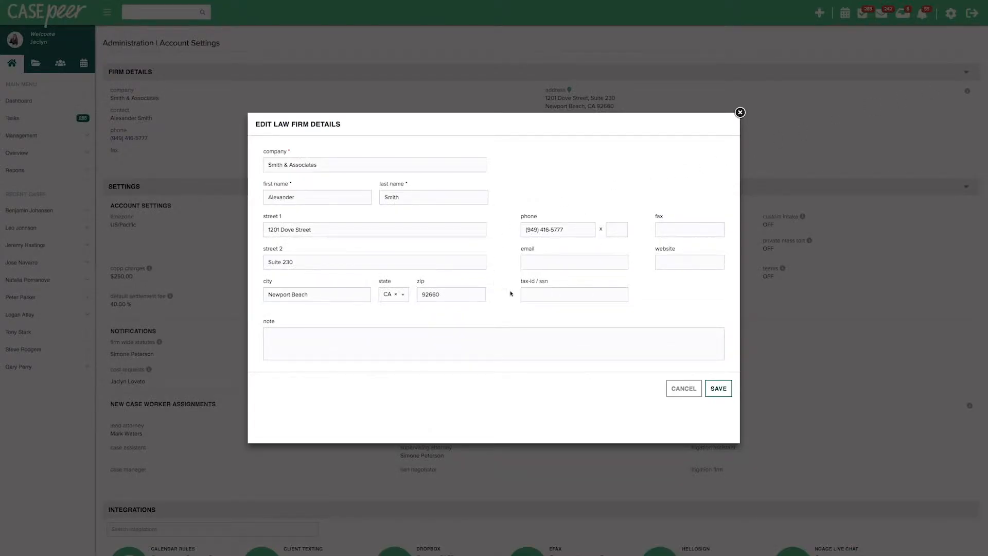
{"action": "left_click", "coordinate": [716, 394]}
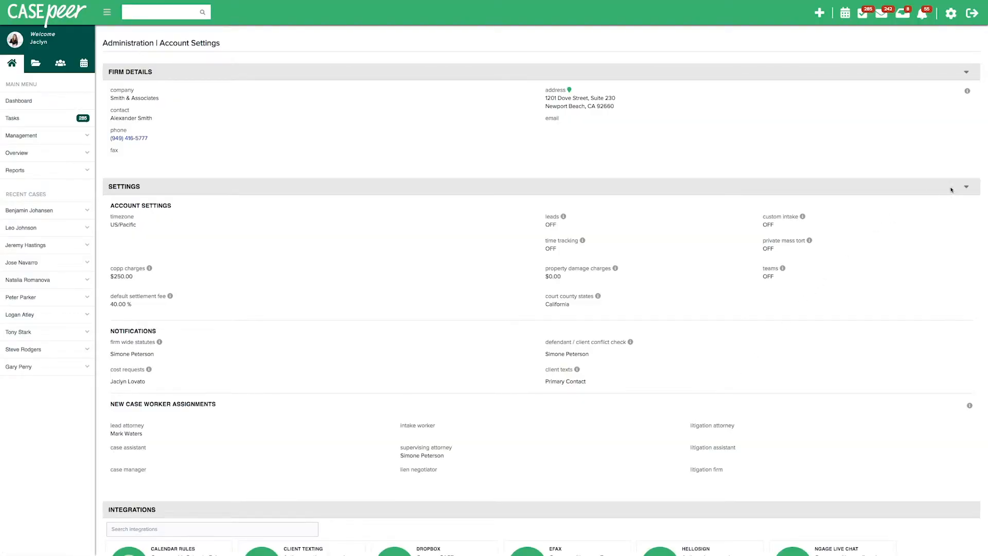
In the default settings, set the COPP charges to 275.00 and the default settlement fee to 33.33.
{"action": "left_click", "coordinate": [966, 187]}
{"action": "left_click", "coordinate": [958, 200]}
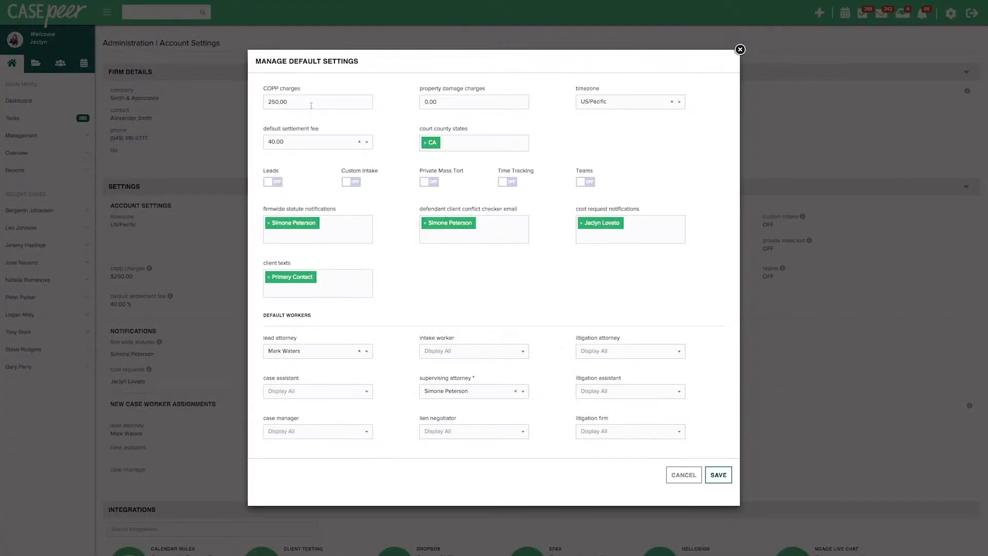
{"action": "left_click", "coordinate": [276, 102]}
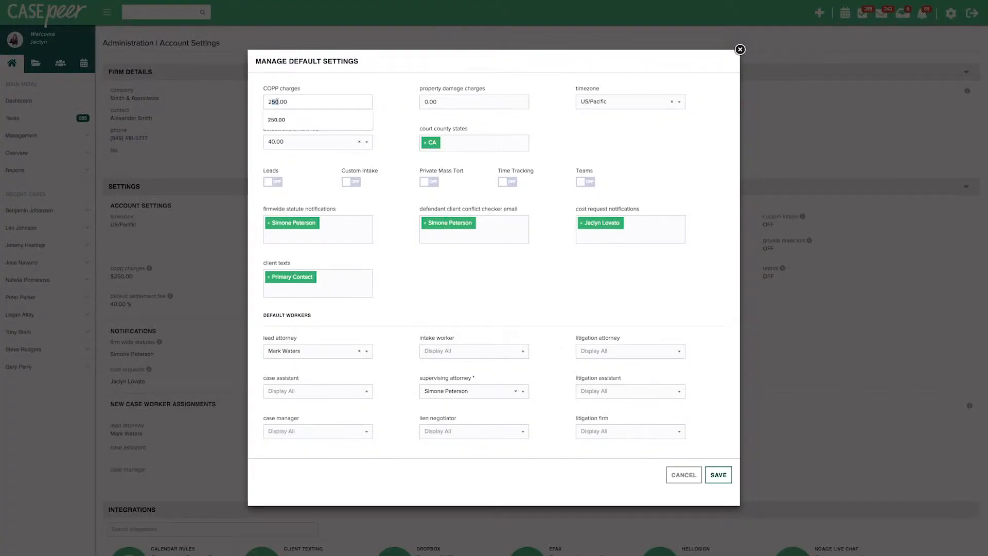
{"action": "key", "text": "BackSpace"}
{"action": "key", "text": "BackSpace"}
{"action": "type", "text": "75"}
{"action": "left_click", "coordinate": [289, 144]}
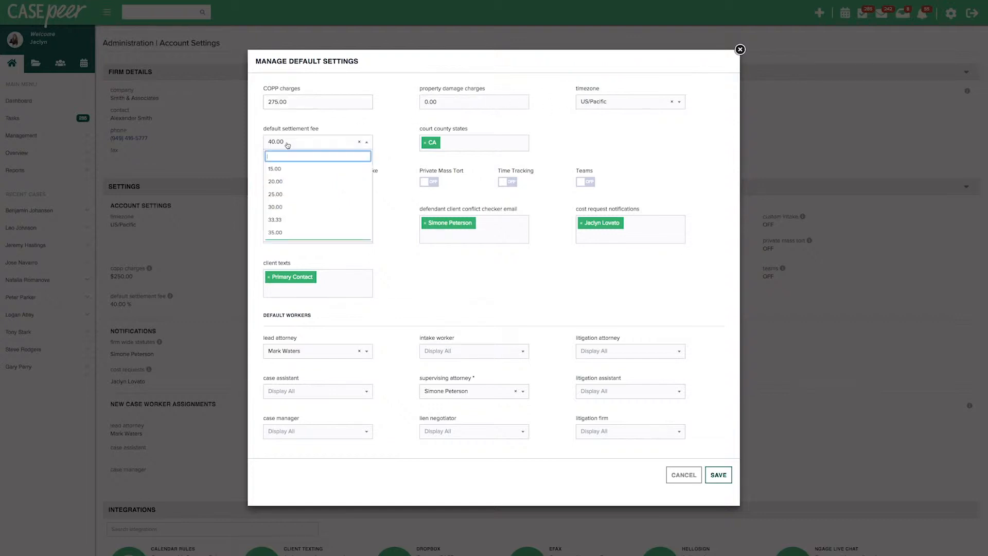
{"action": "left_click", "coordinate": [280, 220]}
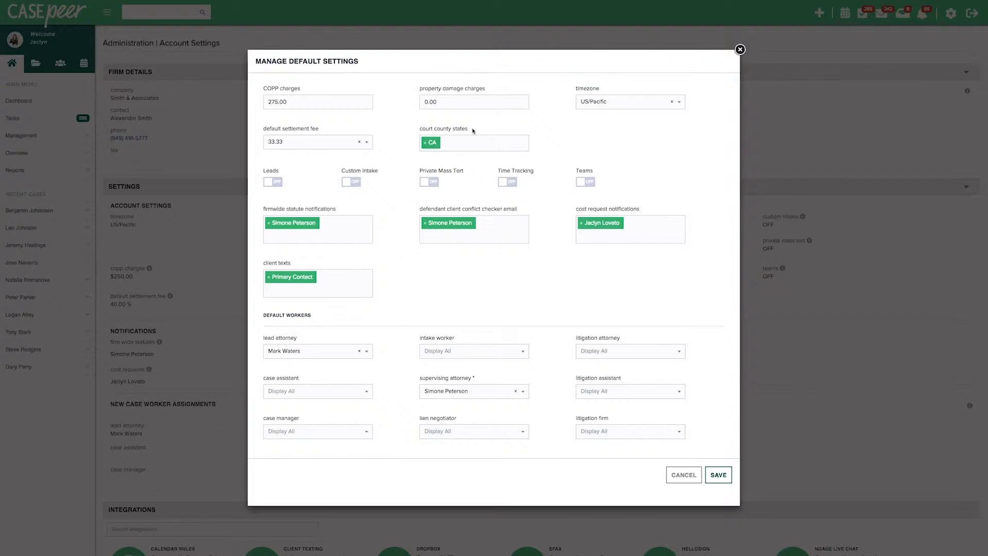
Turn on the Leads, Custom Intake, Private Mass Tort, Time Tracking and Teams features.
{"action": "left_click", "coordinate": [278, 182]}
{"action": "left_click", "coordinate": [349, 180]}
{"action": "left_click", "coordinate": [434, 181]}
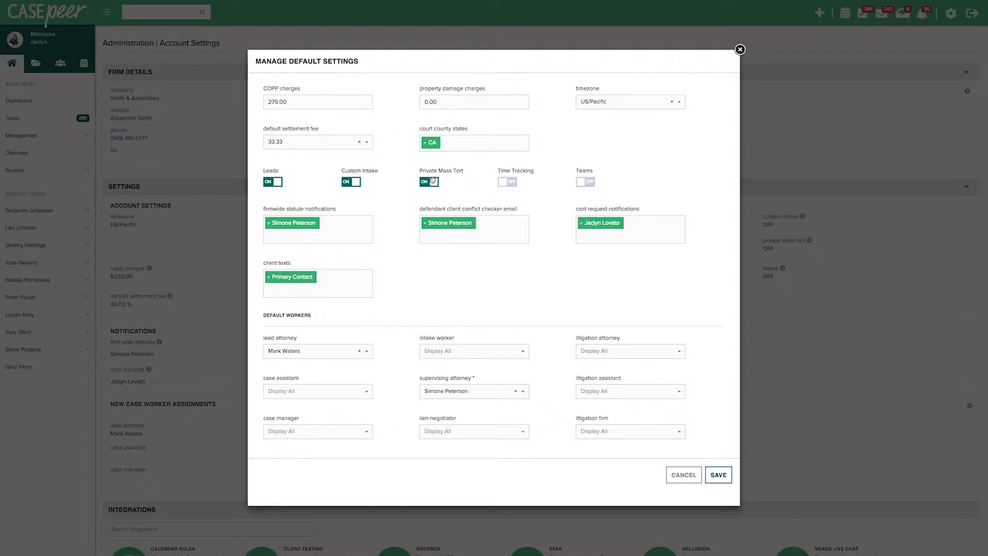
{"action": "left_click", "coordinate": [515, 184]}
{"action": "left_click", "coordinate": [581, 182]}
Add Case Manager and Lead Attorney to the client texts notifications and save the default settings.
{"action": "left_click", "coordinate": [324, 284]}
{"action": "type", "text": "case"}
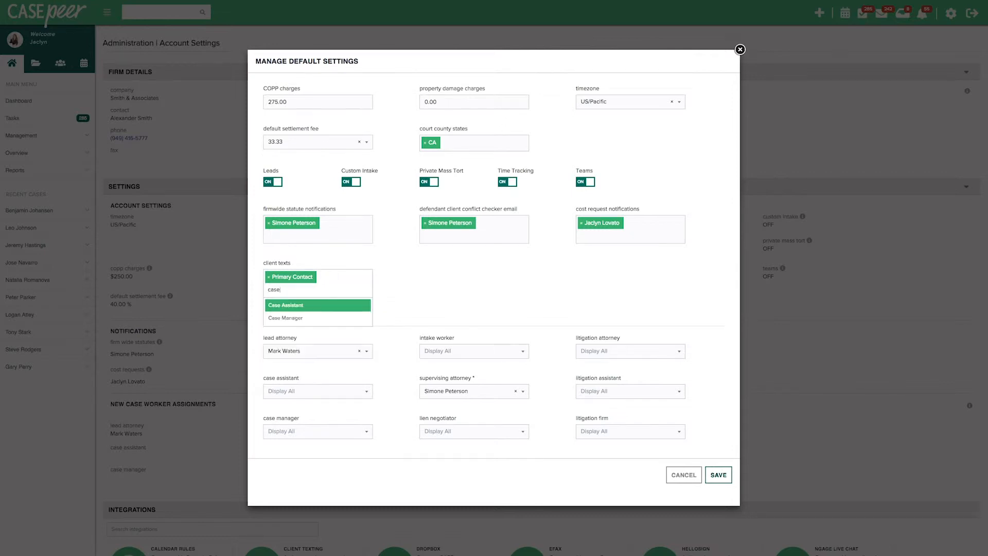
{"action": "left_click", "coordinate": [323, 317]}
{"action": "left_click", "coordinate": [316, 292]}
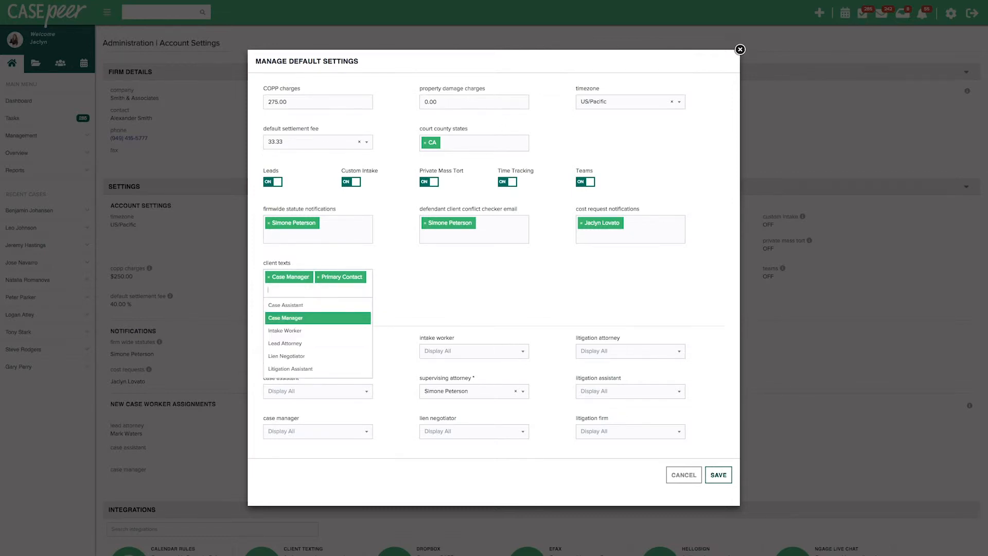
{"action": "type", "text": "Lead"}
{"action": "key", "text": "Return"}
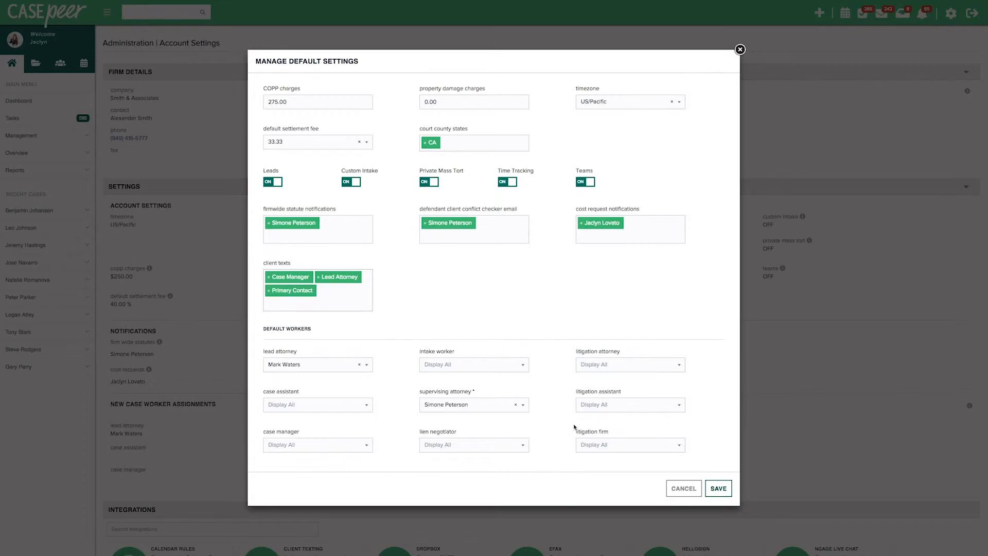
{"action": "left_click", "coordinate": [719, 488]}
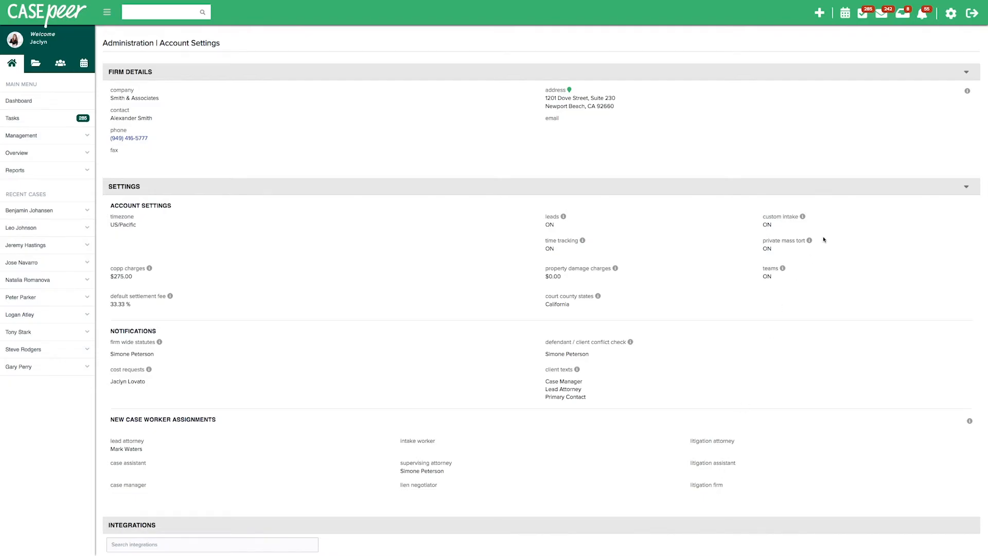
Look over the integrations in the account settings and open the user management page.
{"action": "scroll", "coordinate": [850, 224], "scroll_direction": "down", "scroll_amount": 5}
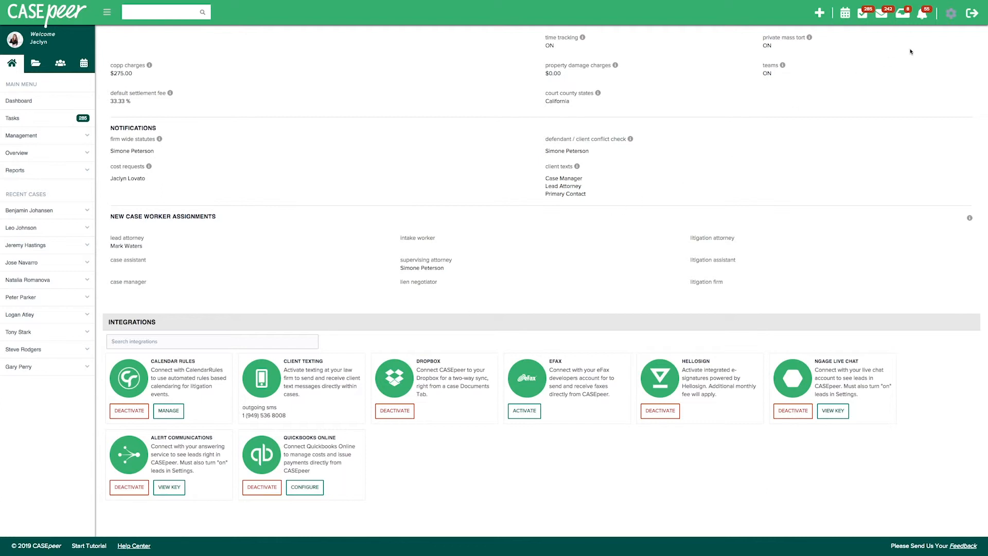
{"action": "left_click", "coordinate": [951, 15]}
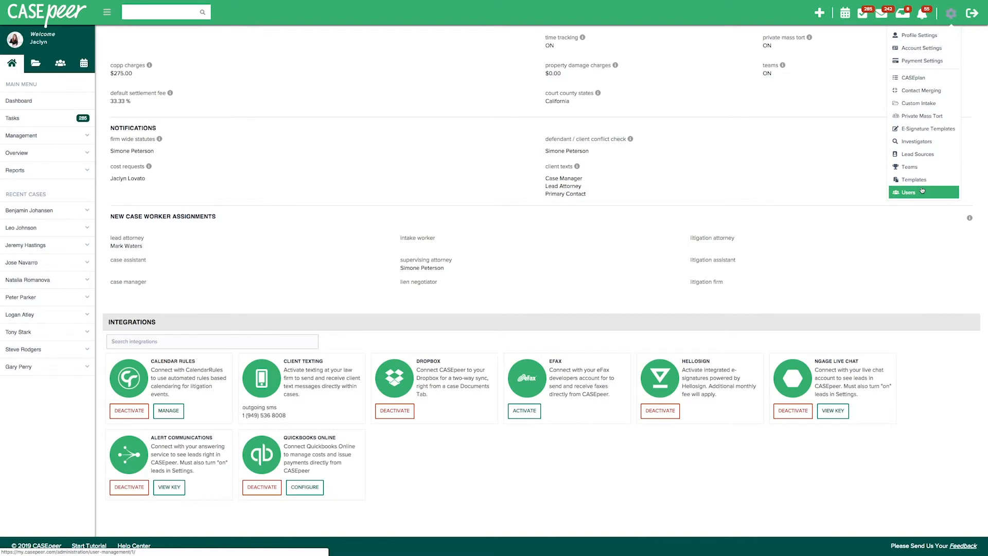
{"action": "left_click", "coordinate": [922, 191]}
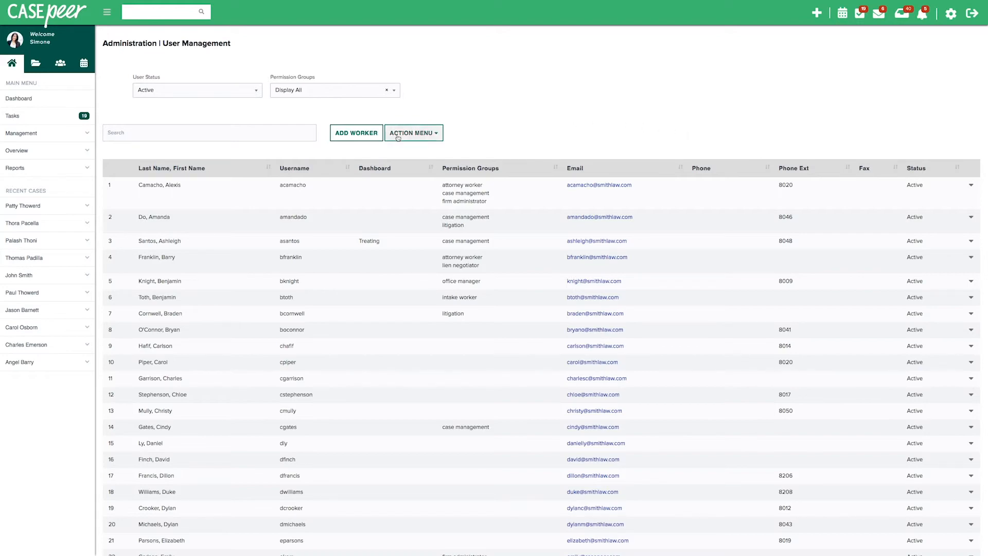
{"action": "left_click", "coordinate": [356, 133]}
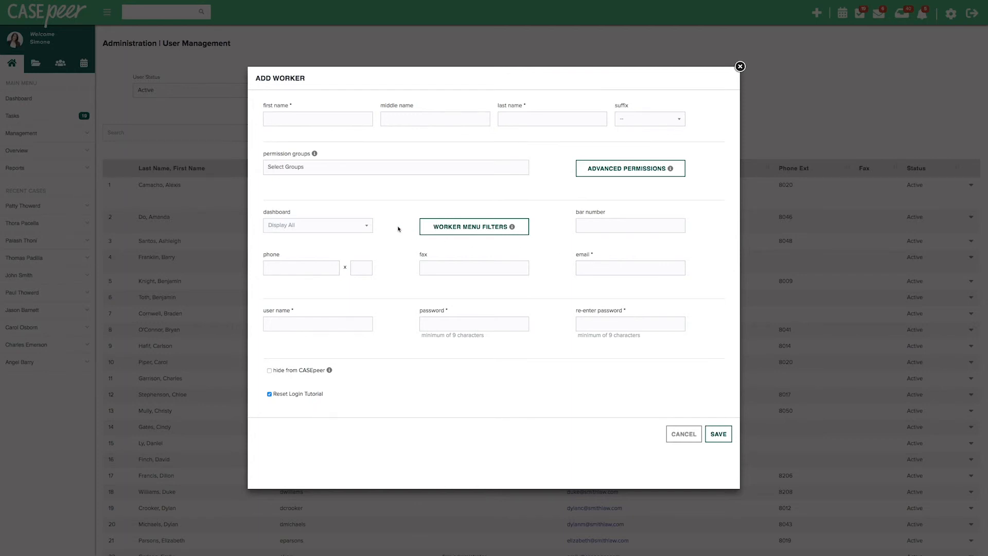
{"action": "left_click", "coordinate": [336, 170]}
{"action": "left_click", "coordinate": [335, 208]}
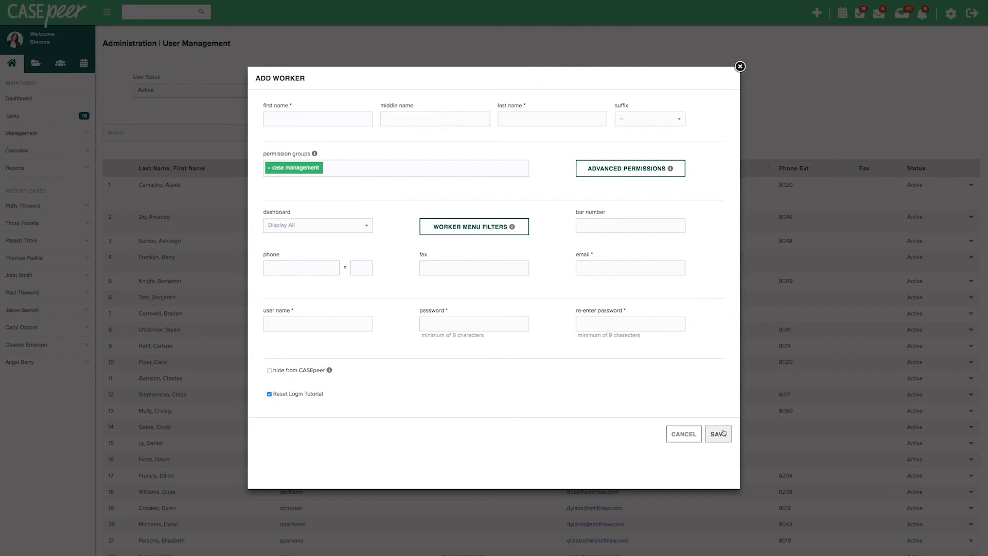
{"action": "left_click", "coordinate": [693, 438]}
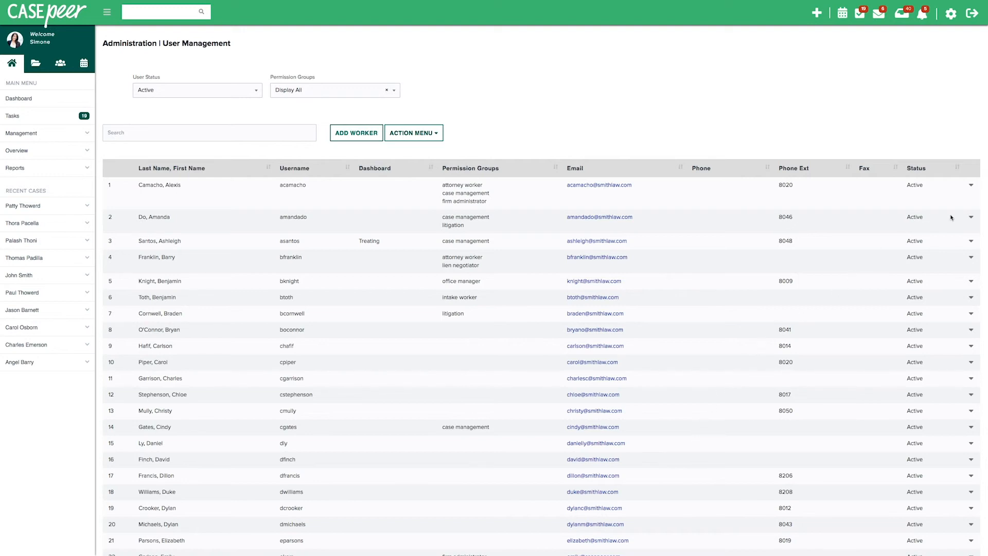
Add the Intake role to the menu filters of the second worker in the list.
{"action": "left_click", "coordinate": [971, 217]}
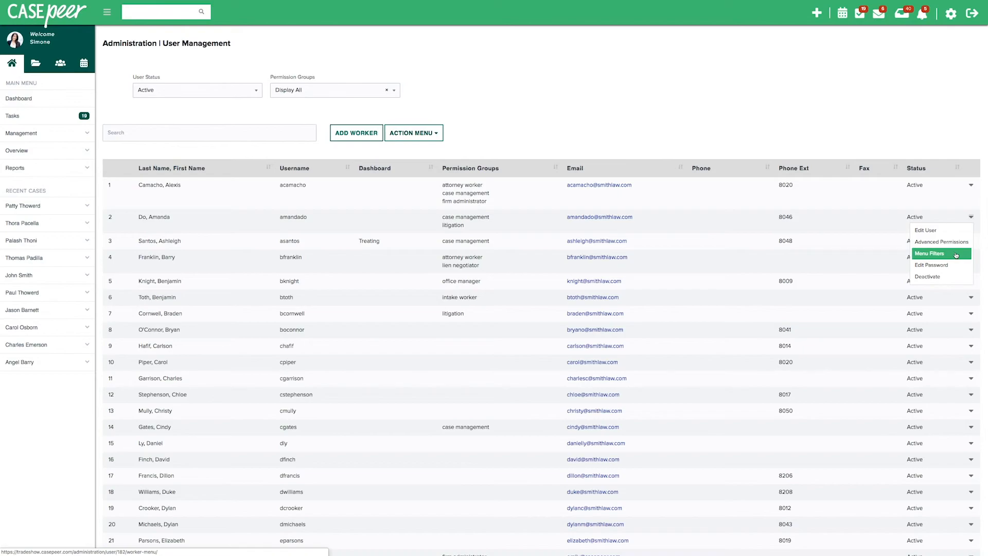
{"action": "left_click", "coordinate": [956, 255]}
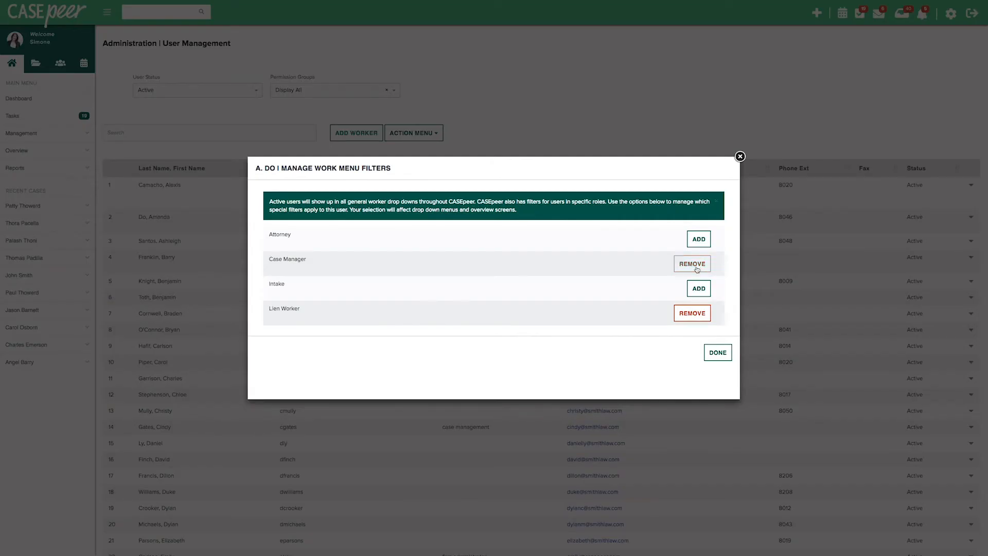
{"action": "left_click", "coordinate": [698, 288]}
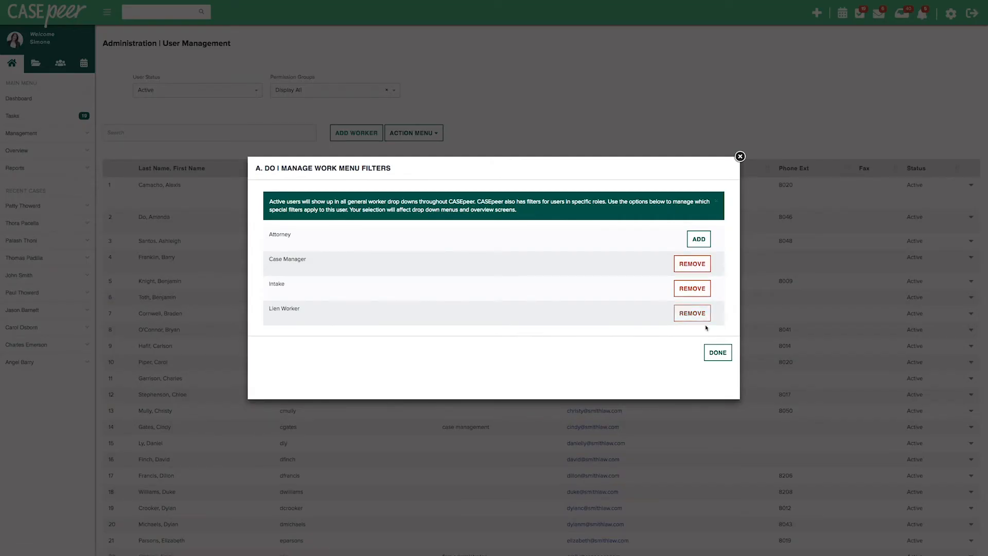
{"action": "left_click", "coordinate": [718, 353]}
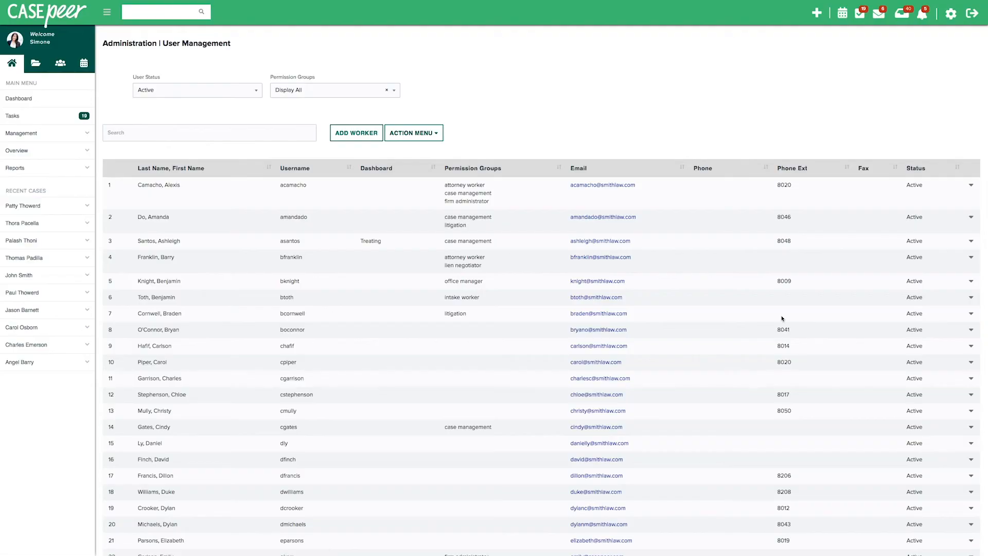
Grant the second listed worker Lien Negotiation Management Page Access and Open Cases Report Page Access, and save the advanced permissions.
{"action": "left_click", "coordinate": [971, 218]}
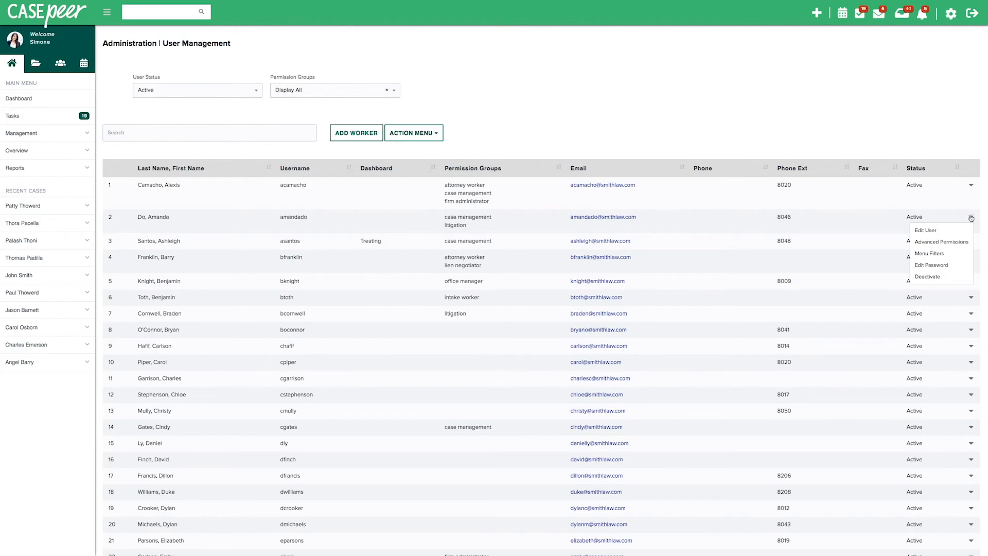
{"action": "left_click", "coordinate": [960, 242]}
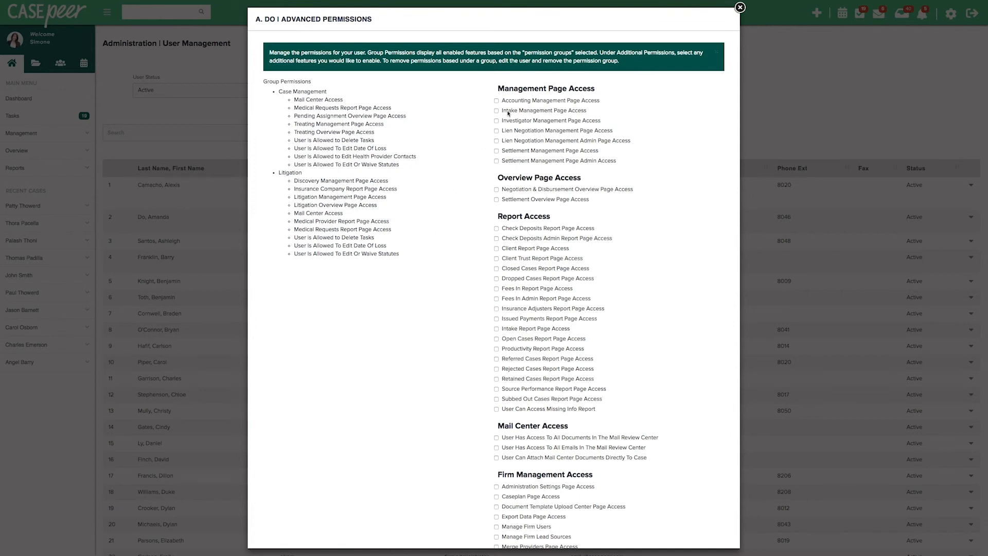
{"action": "left_click", "coordinate": [496, 131]}
{"action": "left_click", "coordinate": [497, 339]}
{"action": "scroll", "coordinate": [498, 340], "scroll_direction": "down", "scroll_amount": 8}
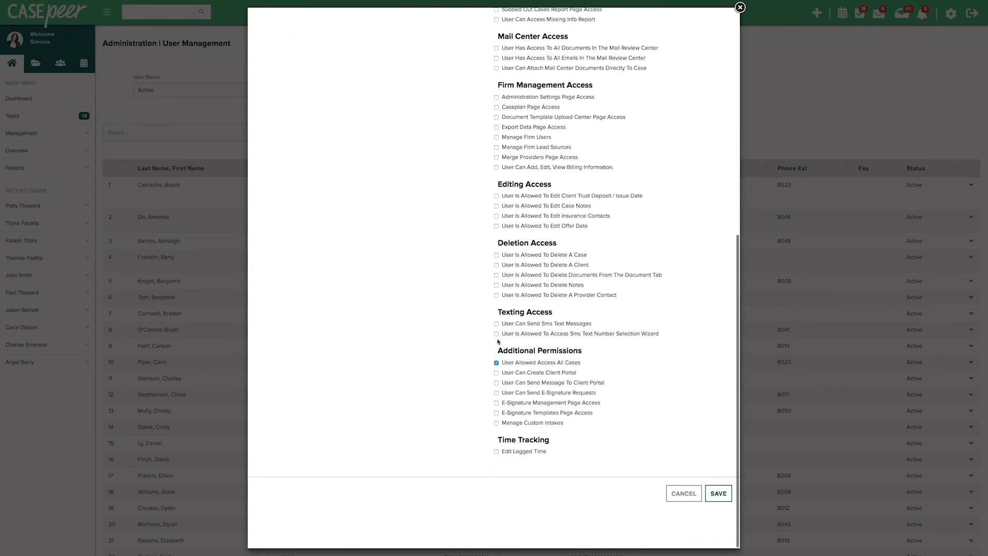
{"action": "left_click", "coordinate": [720, 492]}
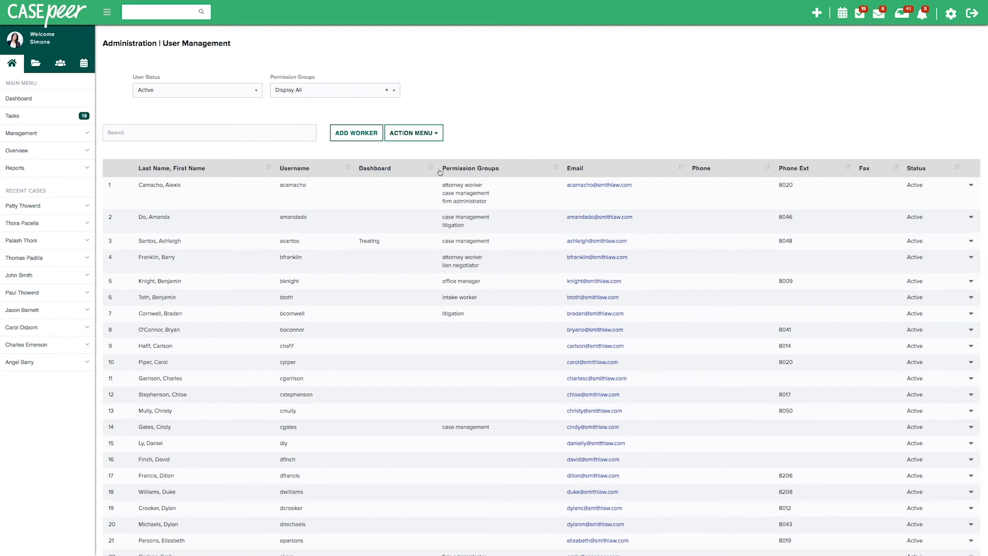
Mass-assign the worker named Dove as primary contact on all open cases, save, and return to the dashboard.
{"action": "left_click", "coordinate": [431, 134]}
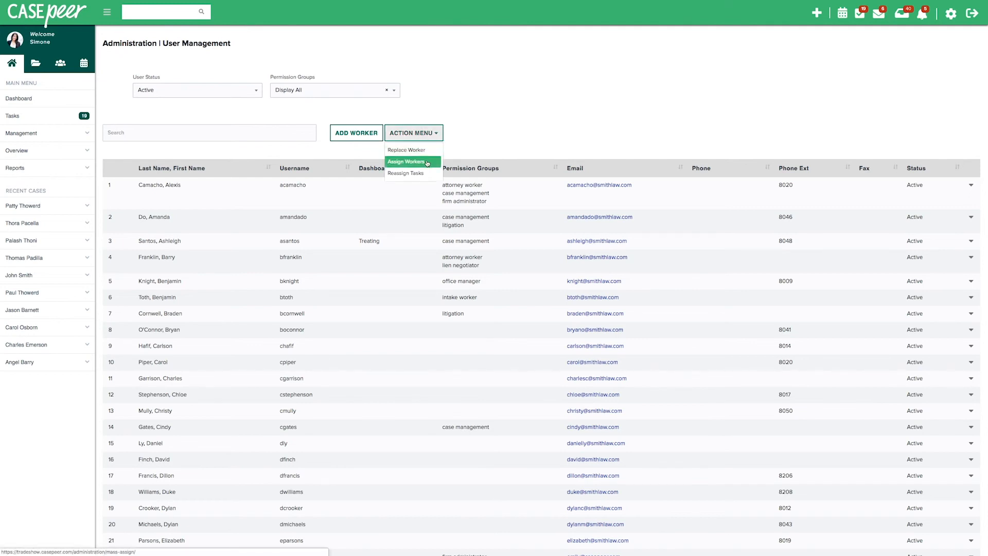
{"action": "left_click", "coordinate": [427, 162]}
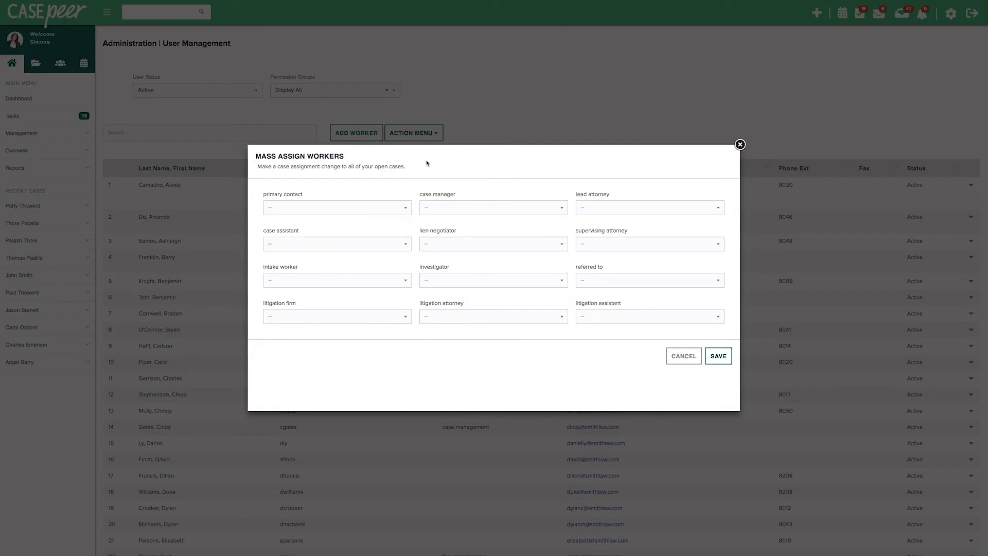
{"action": "left_click", "coordinate": [382, 208]}
{"action": "type", "text": "Simone"}
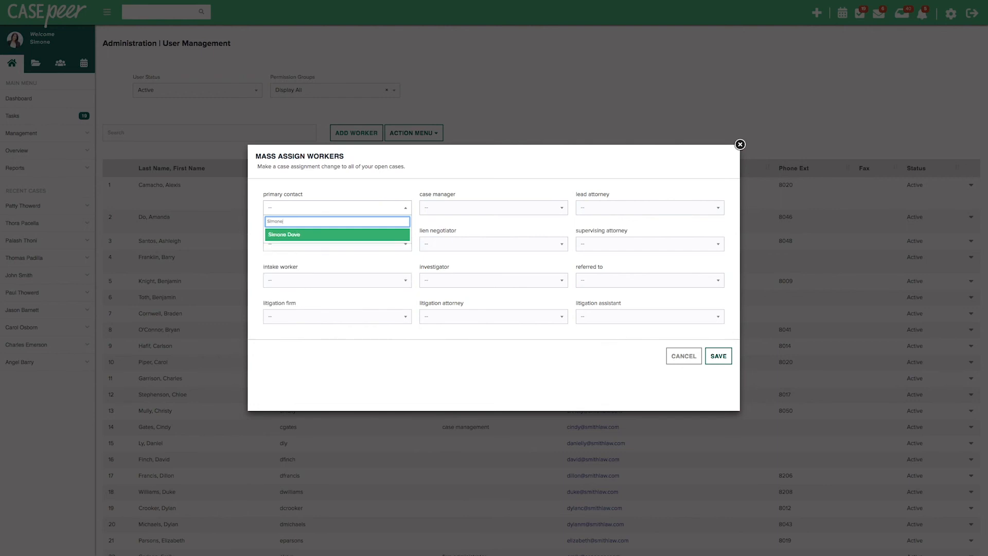
{"action": "key", "text": "Return"}
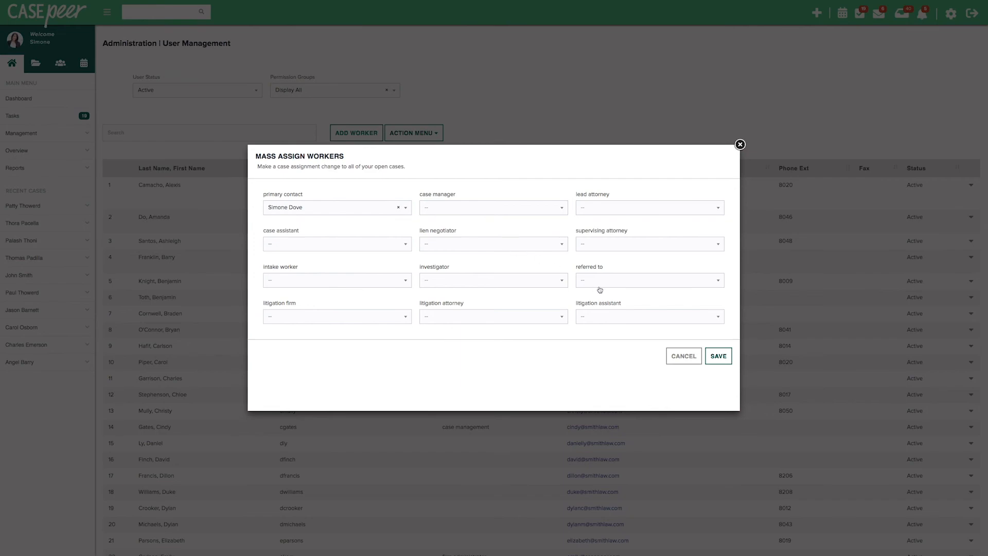
{"action": "left_click", "coordinate": [718, 357]}
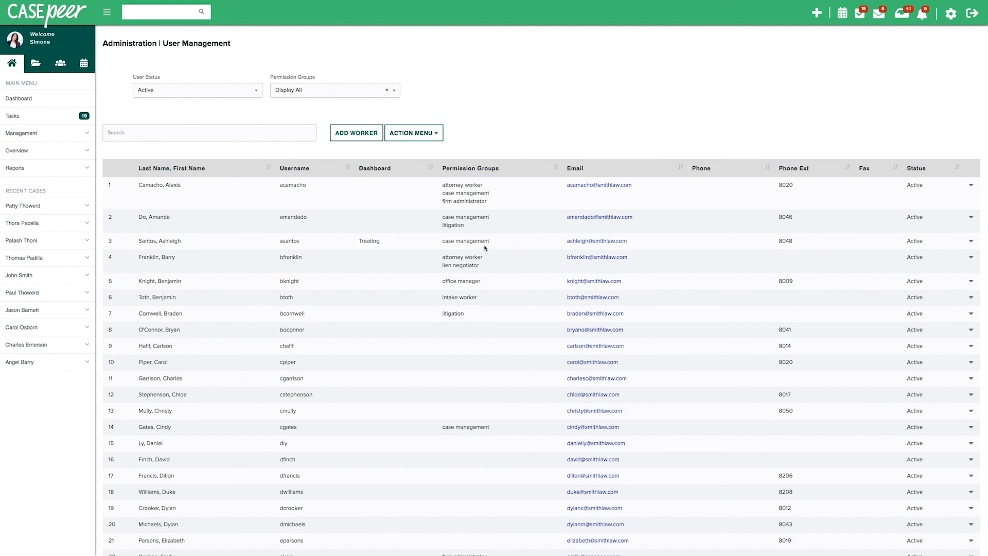
{"action": "left_click", "coordinate": [27, 103]}
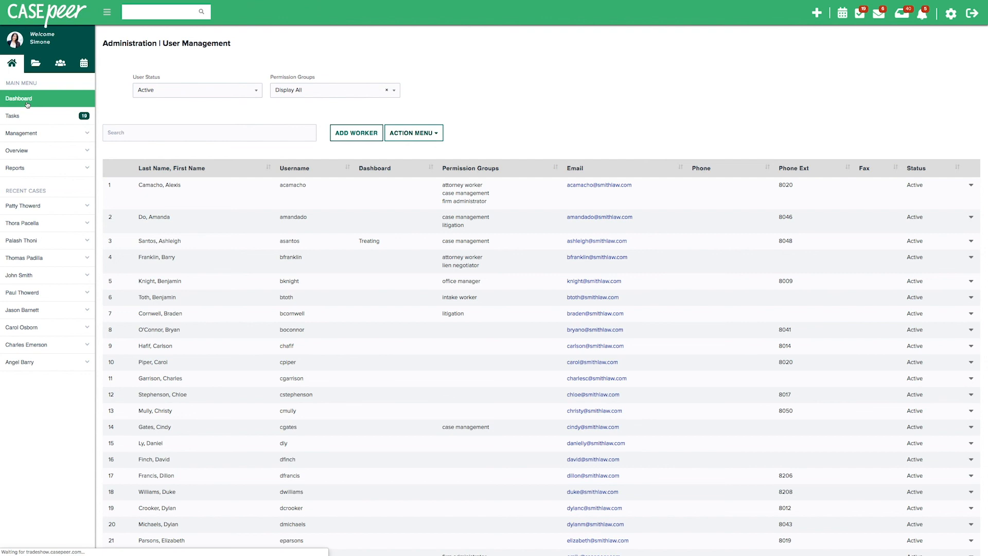